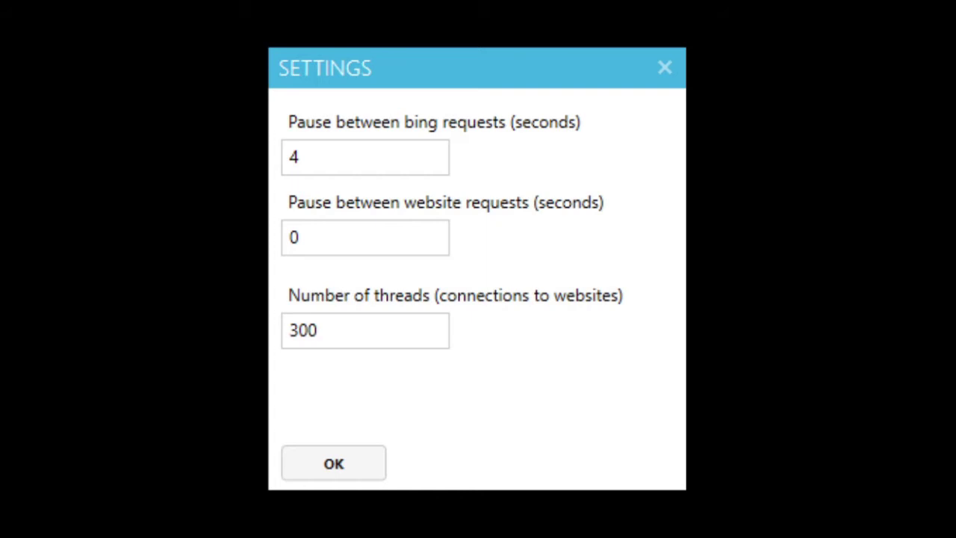
Examine the settings for the pause between Bing requests, the pause between website requests and the number of threads.
click(348, 157)
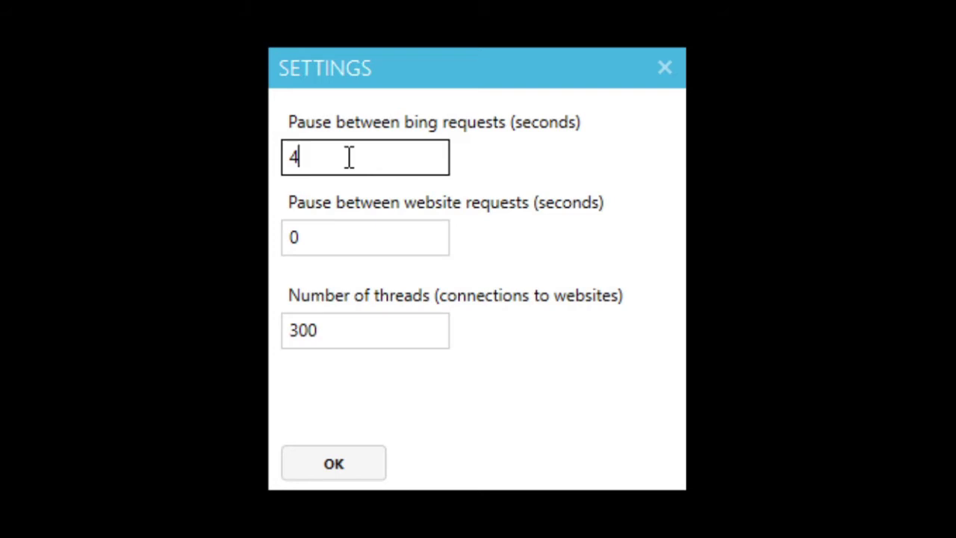
double_click(348, 159)
click(384, 236)
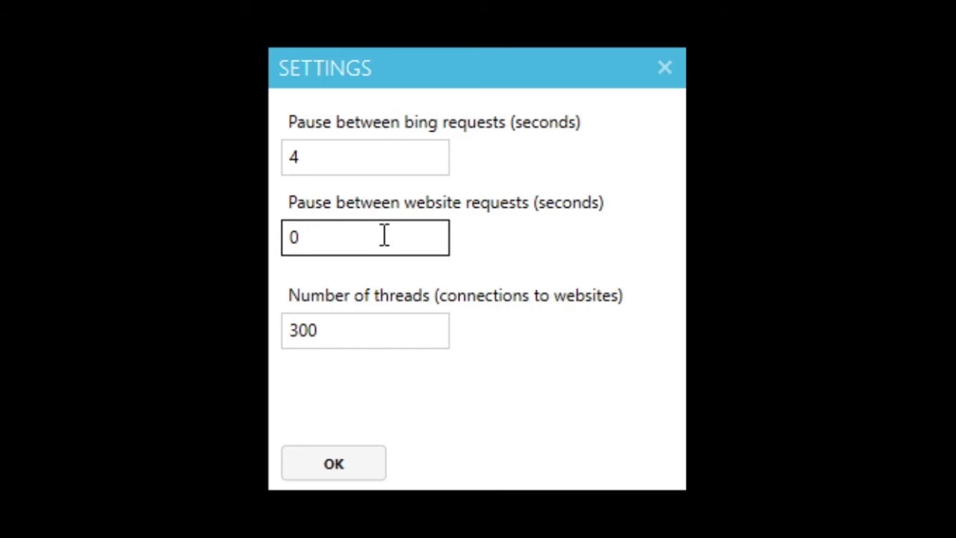
double_click(384, 236)
click(358, 330)
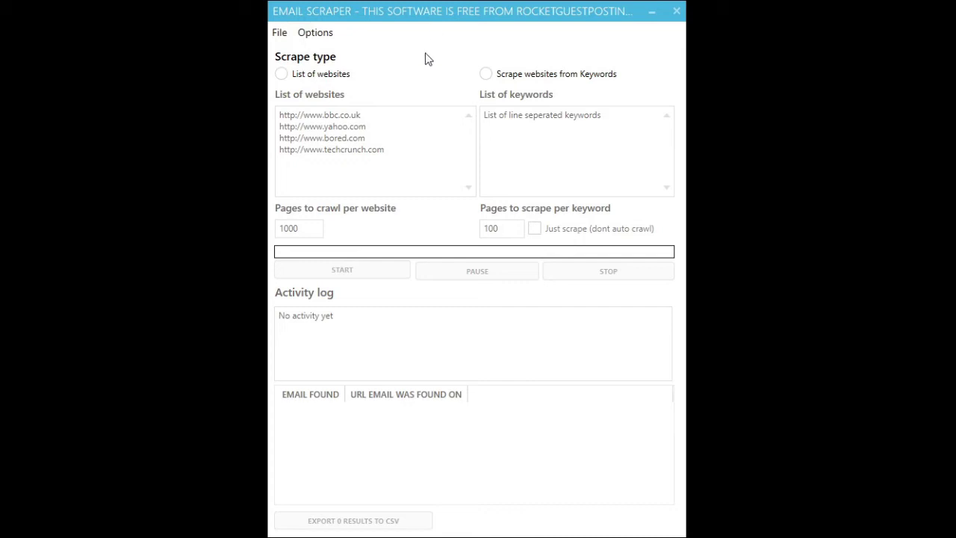
Compare the website-list and keyword scrape types and examine the sample list of websites.
click(310, 76)
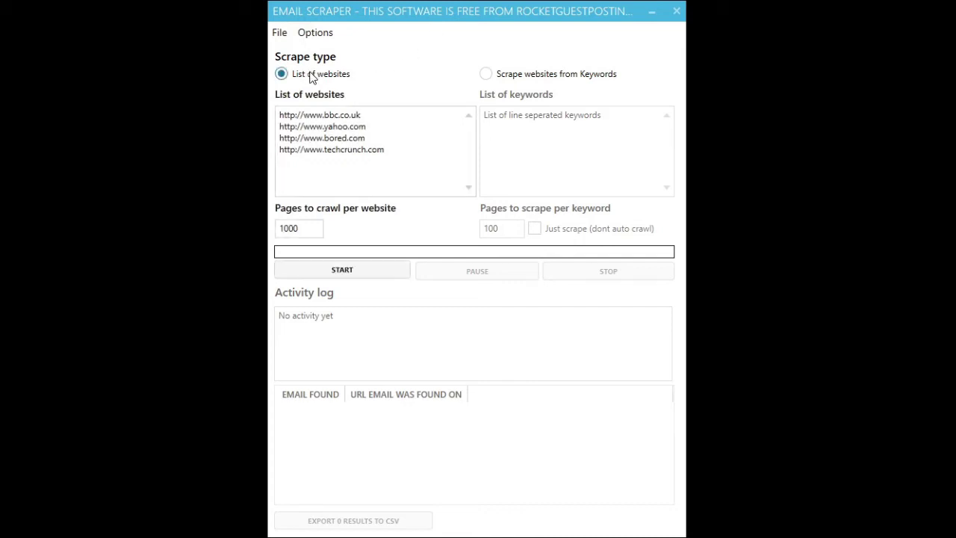
click(543, 76)
click(309, 77)
click(350, 154)
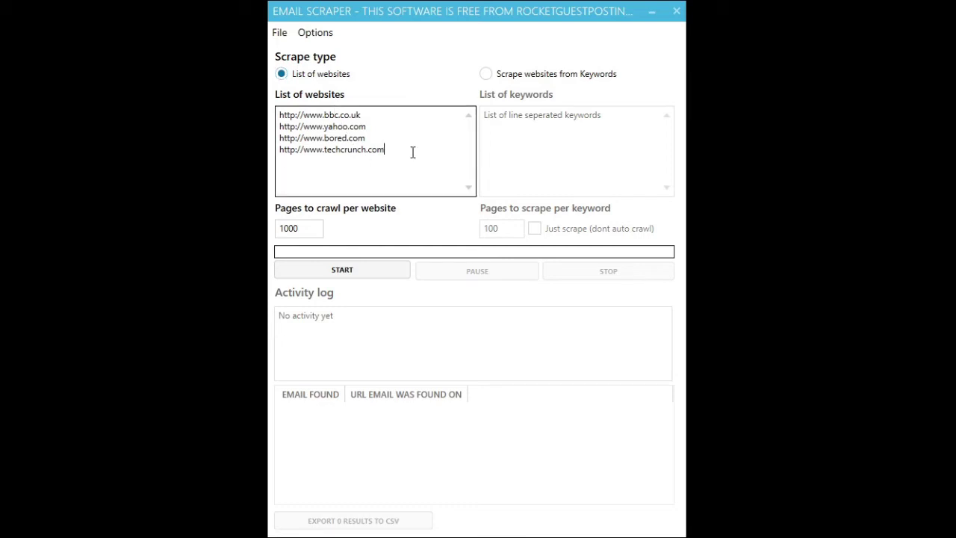
key(ctrl+a)
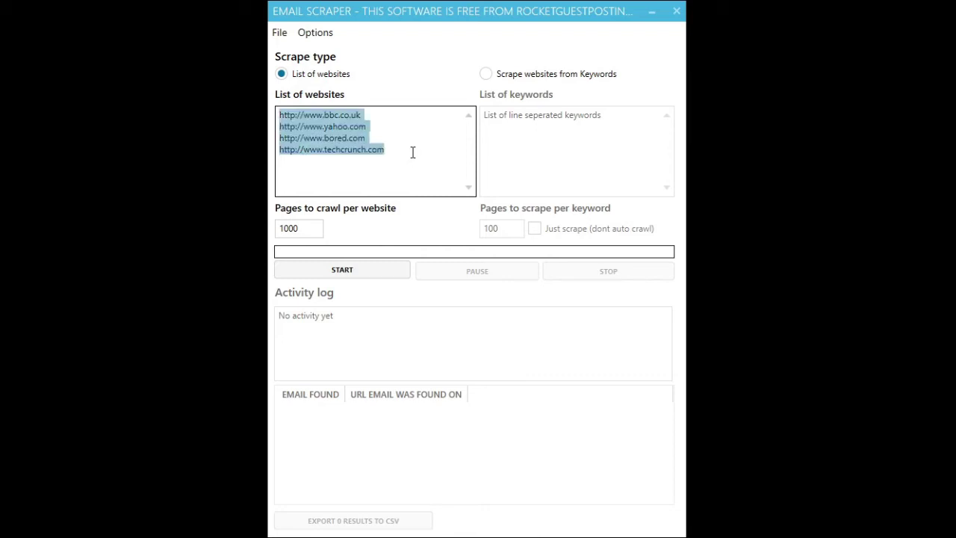
Set the scrape type to scraping websites from keywords and replace the placeholder keyword with "league of legends".
click(524, 78)
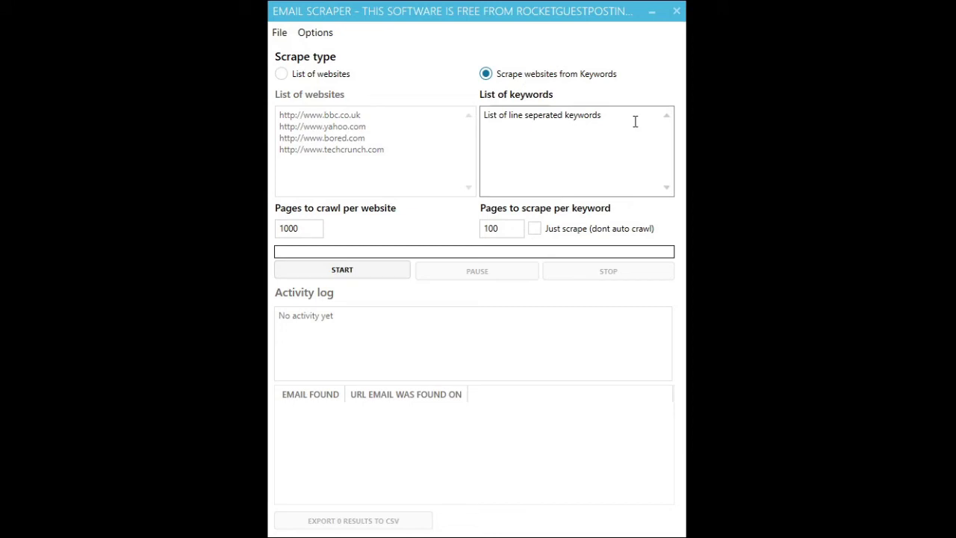
drag(635, 122, 460, 118)
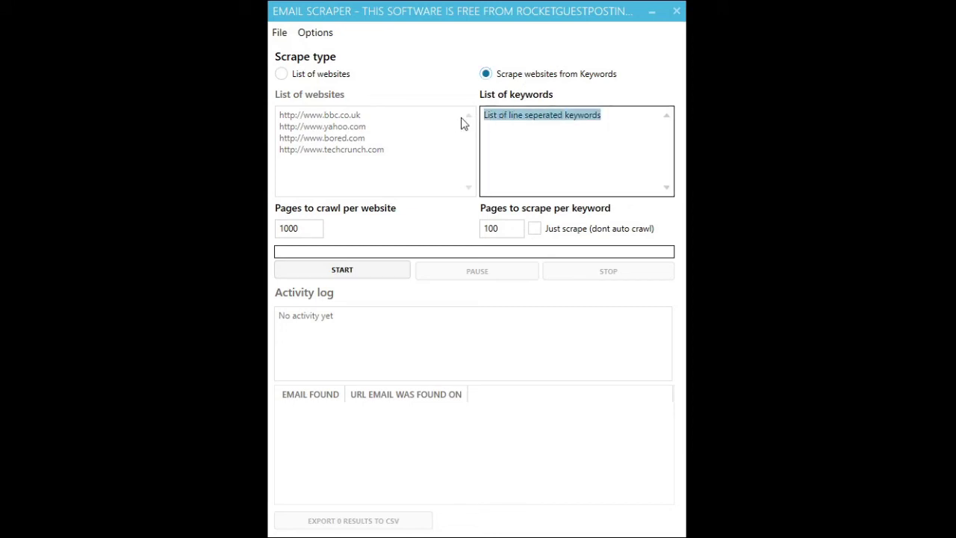
text(league)
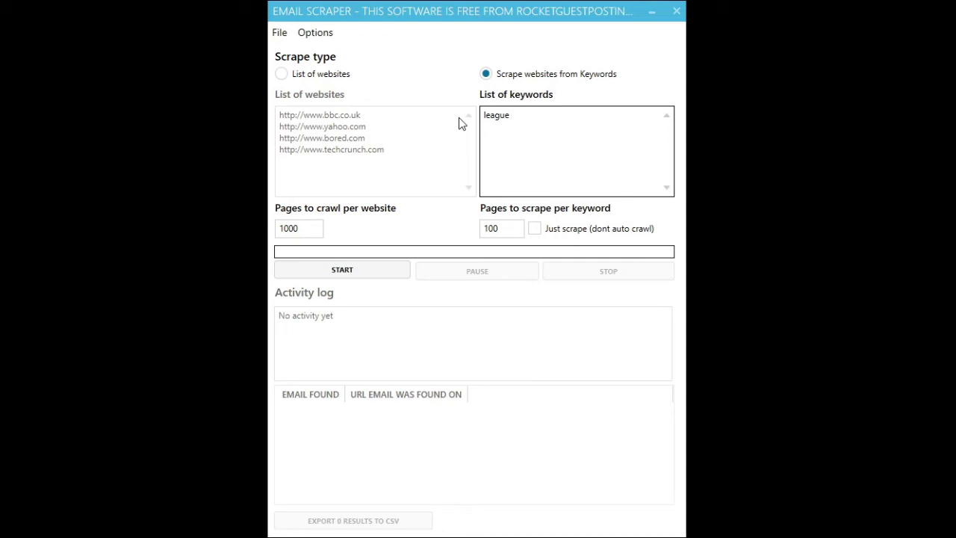
text( of legends)
click(506, 227)
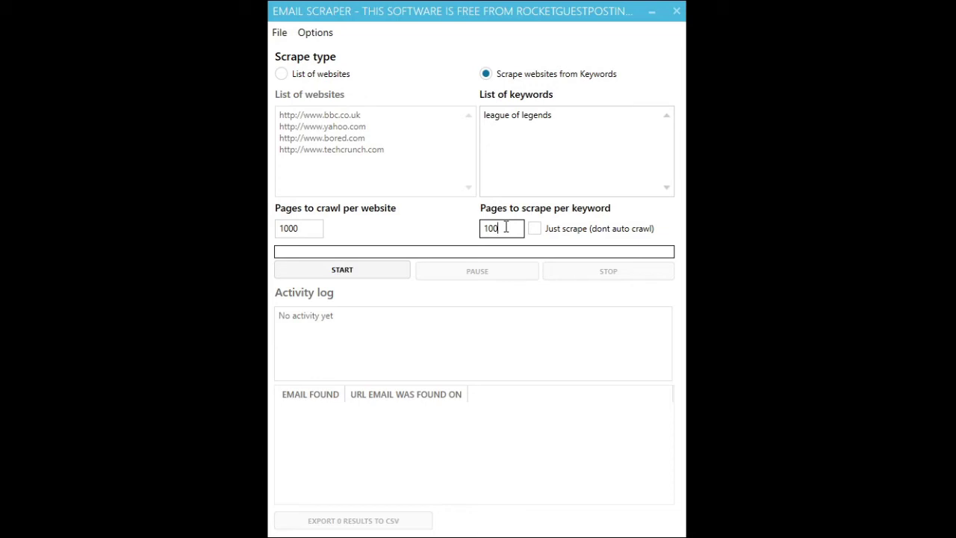
click(505, 227)
key(BackSpace)
key(BackSpace)
key(BackSpace)
text(3)
key(BackSpace)
text(100)
click(539, 114)
drag(576, 117, 463, 122)
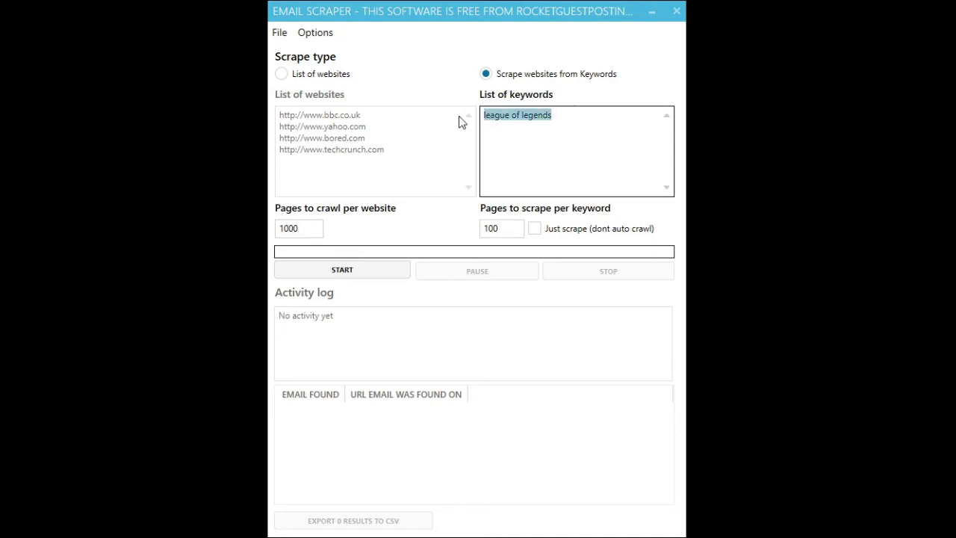
click(580, 117)
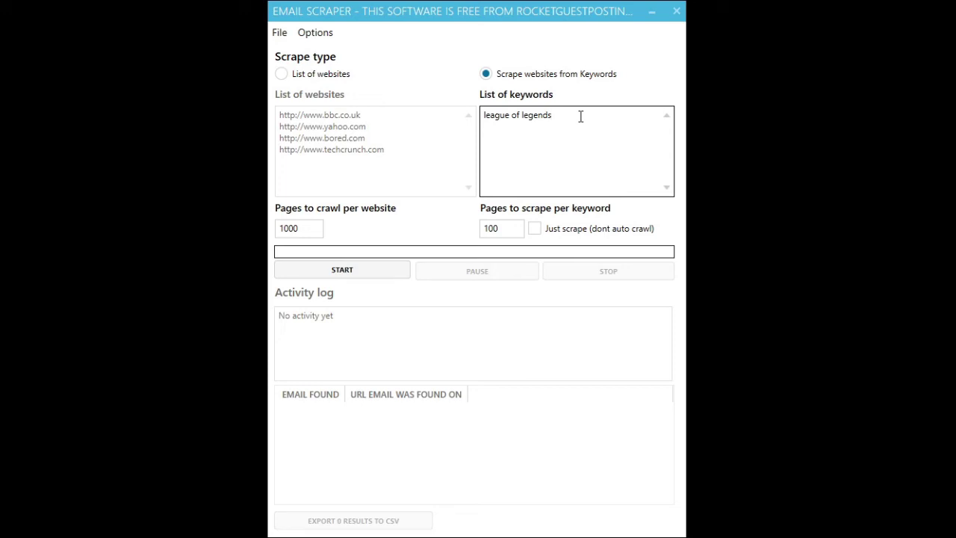
Set the pages to scrape per keyword to 3 and enable scraping only, without auto crawl.
drag(510, 229, 428, 241)
text(3)
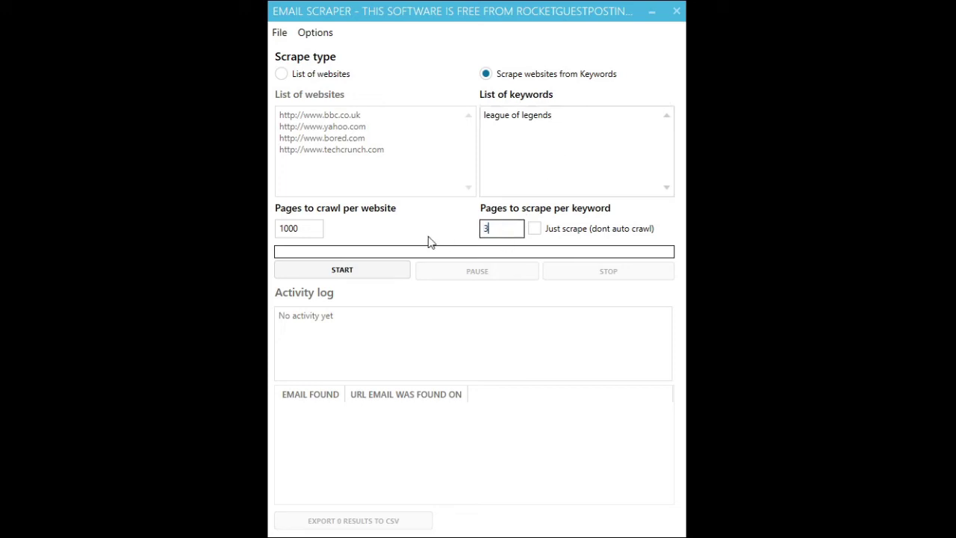
click(569, 232)
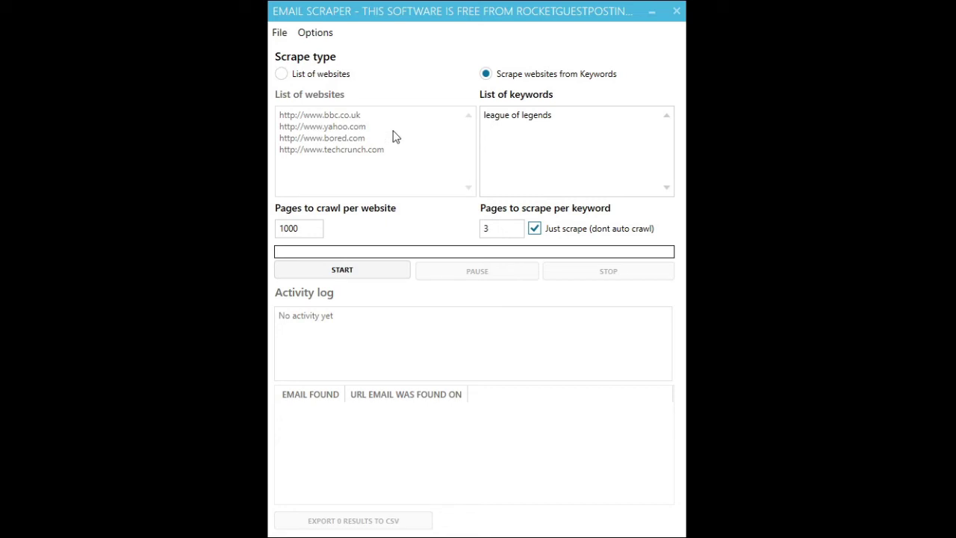
click(319, 78)
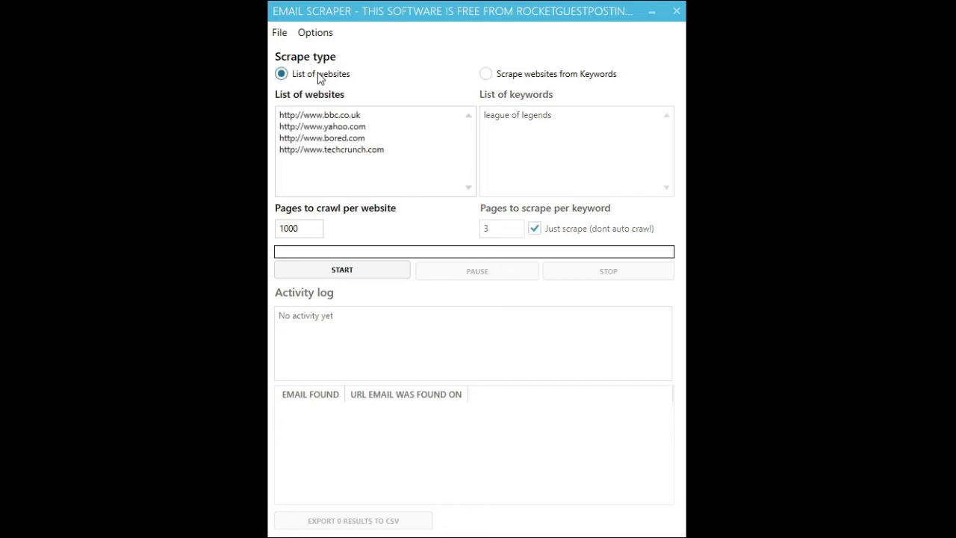
click(418, 158)
drag(418, 159, 282, 115)
click(374, 142)
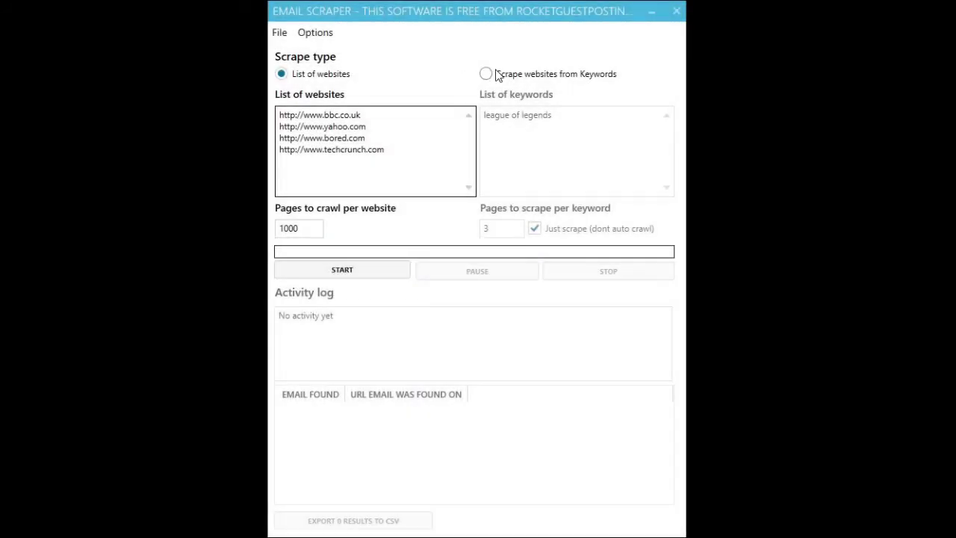
Select scraping websites from keywords as the scrape type and start the scrape for the entered keyword.
click(496, 76)
click(591, 124)
click(578, 124)
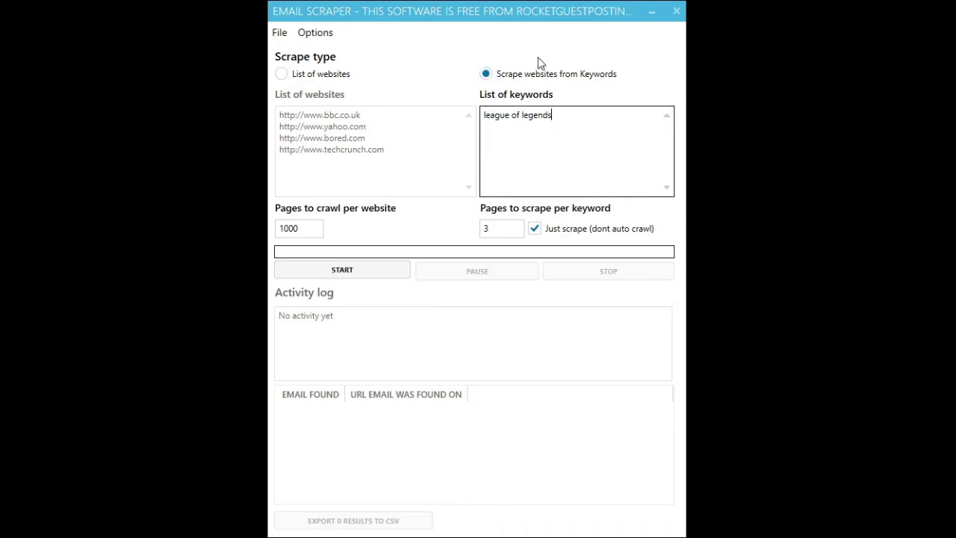
click(496, 227)
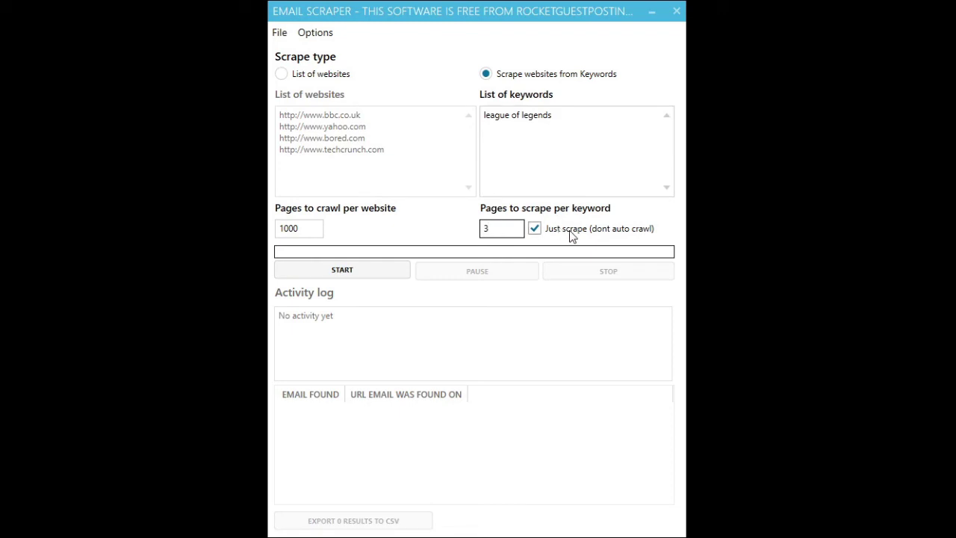
click(387, 265)
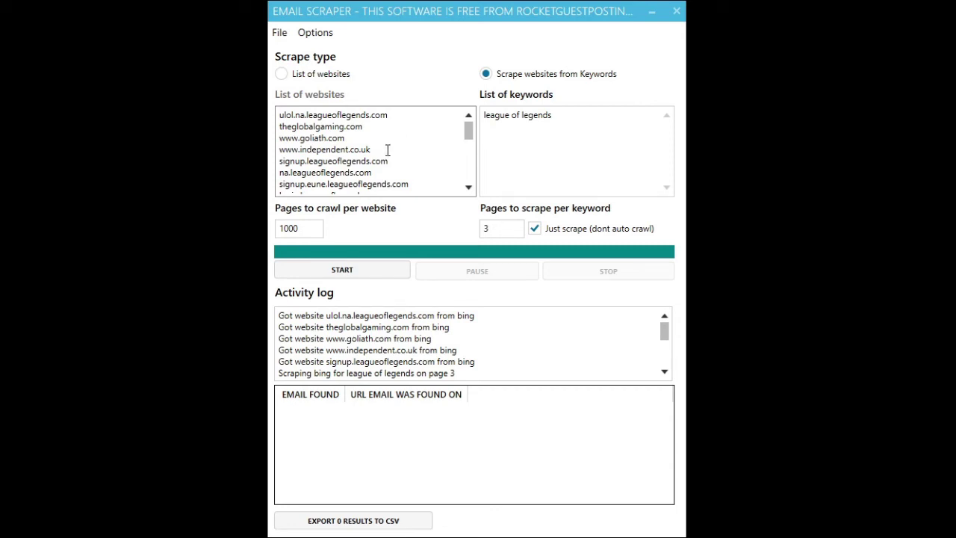
drag(388, 150, 285, 156)
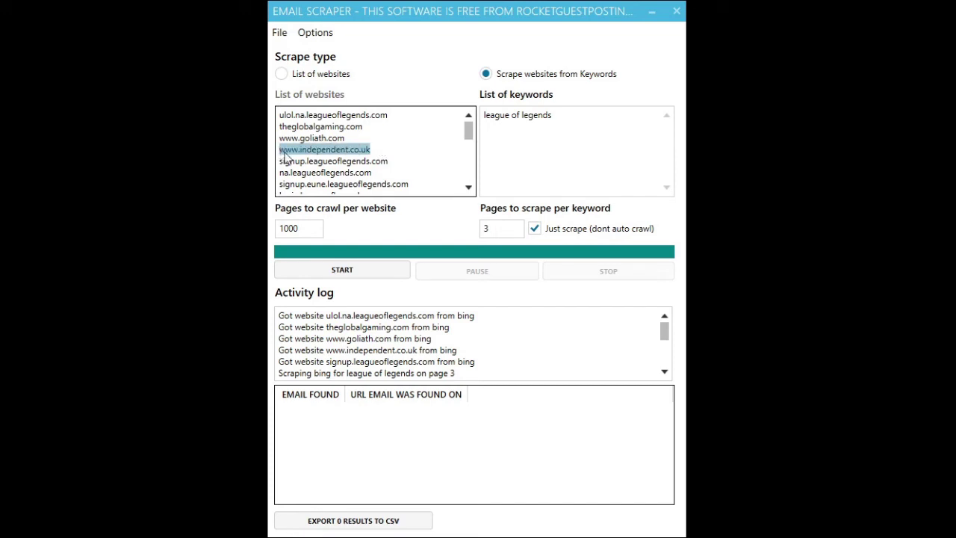
key(End)
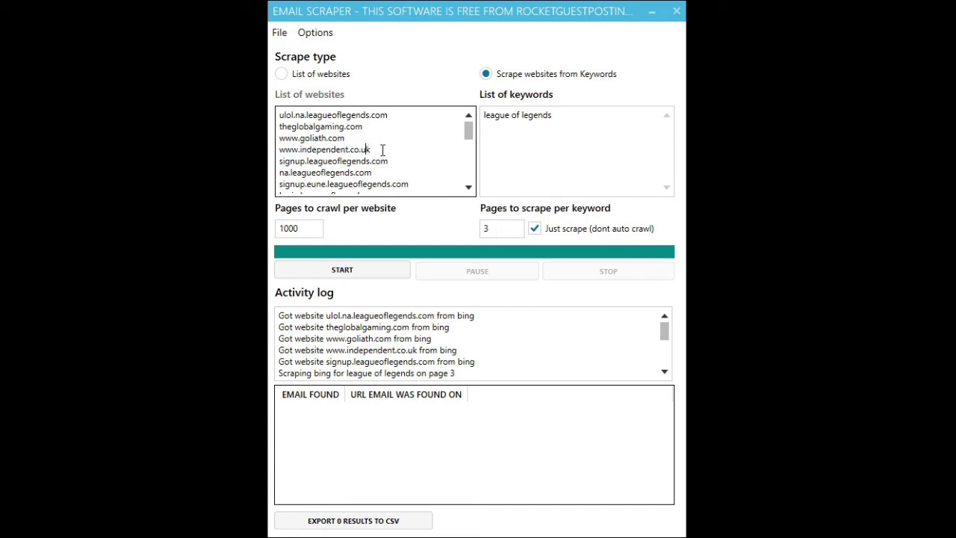
key(Home)
key(shift+Down)
key(shift+End)
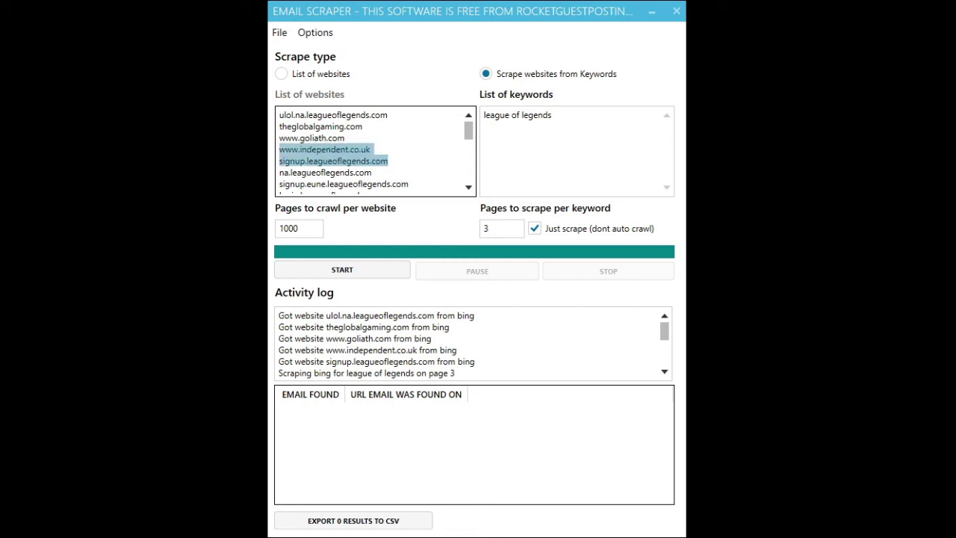
drag(389, 151, 273, 160)
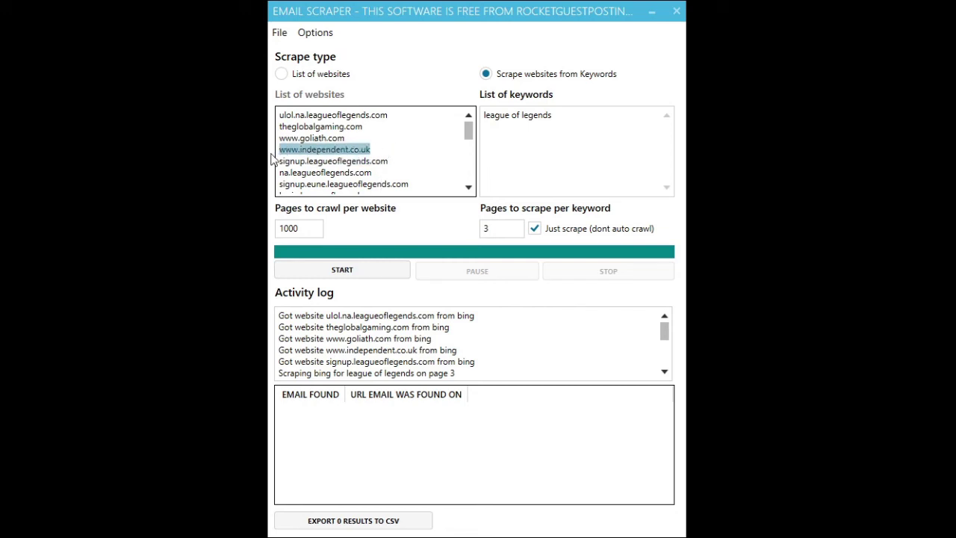
key(BackSpace)
key(BackSpace)
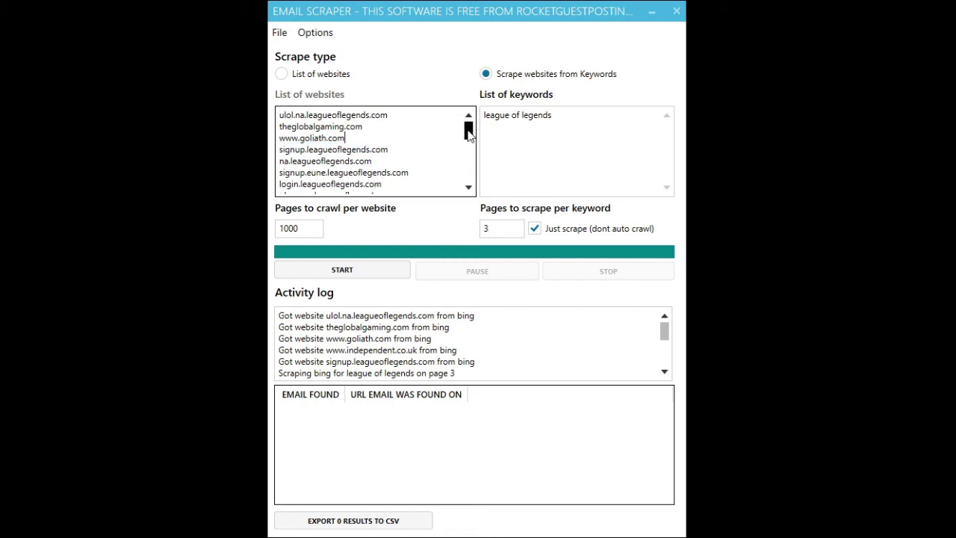
Remove the creativecommons.org line from the scraped list of websites.
drag(468, 133, 469, 141)
drag(377, 148, 278, 148)
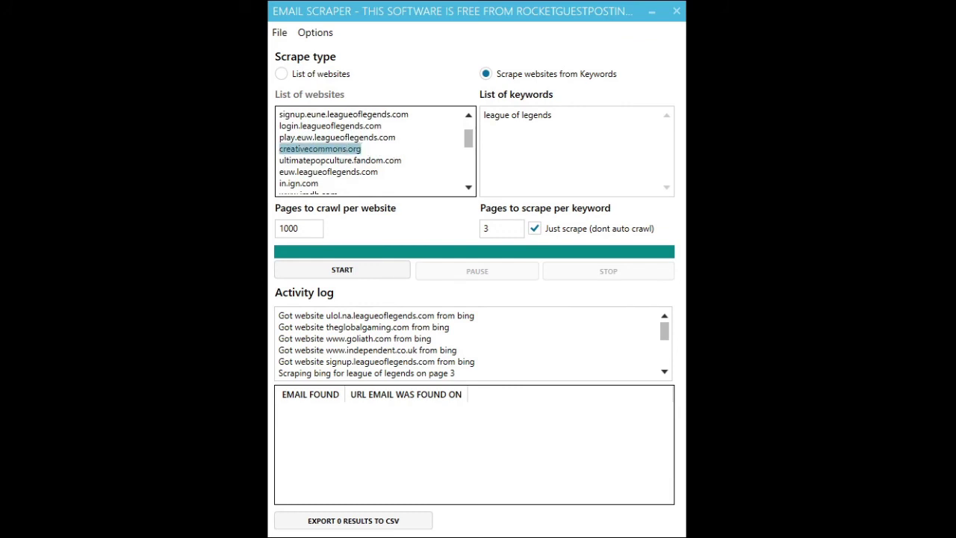
key(BackSpace)
key(BackSpace)
drag(358, 184, 276, 190)
key(BackSpace)
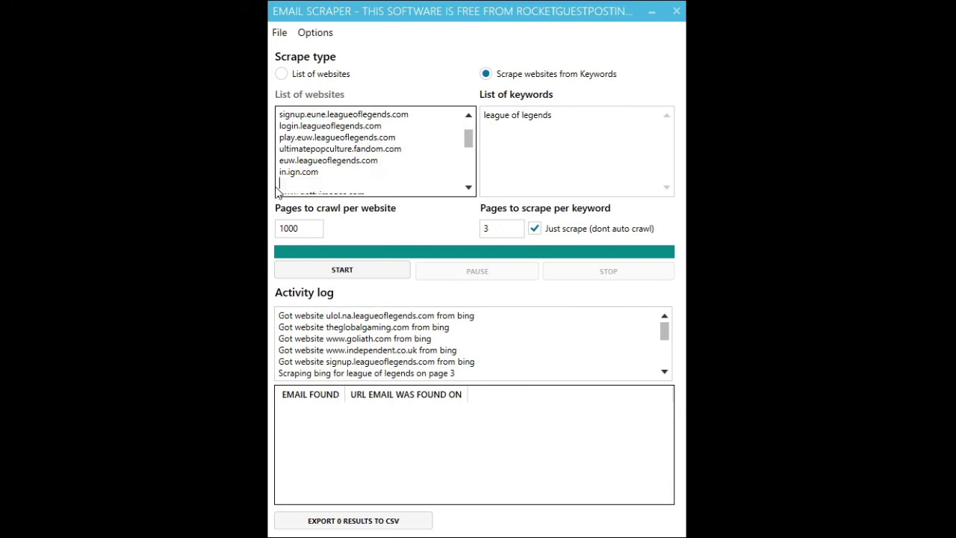
key(BackSpace)
drag(363, 183, 278, 185)
key(BackSpace)
key(BackSpace)
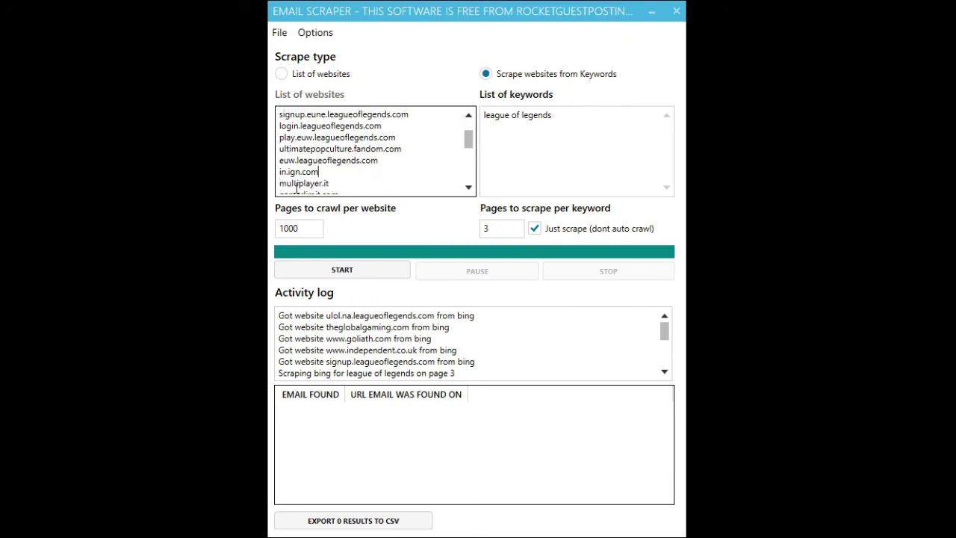
scroll(348, 178, down, 2)
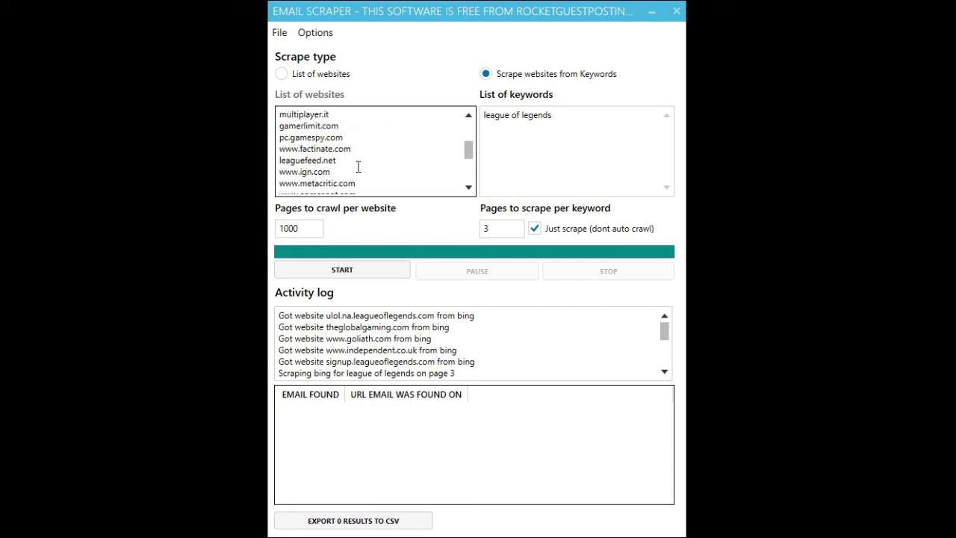
scroll(357, 166, down, 1)
drag(358, 183, 270, 177)
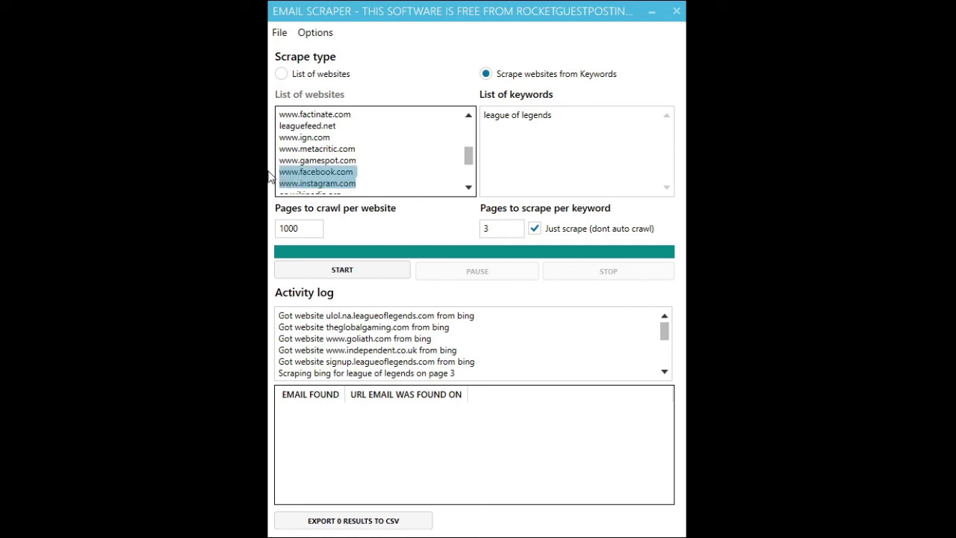
key(Delete)
key(Delete)
Remove en.wikipedia.org from the list of websites, along with its leftover line.
drag(374, 168, 278, 172)
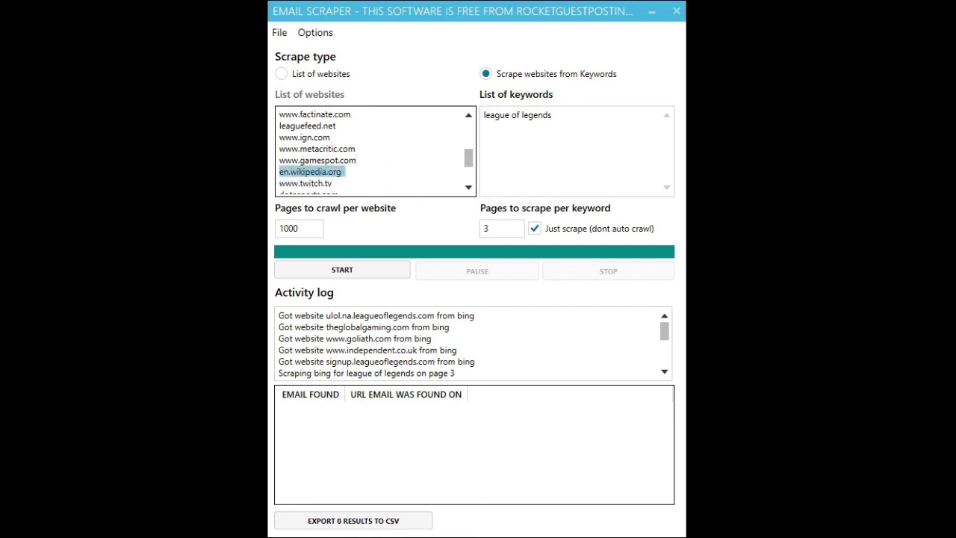
key(Delete)
key(Delete)
drag(426, 157, 357, 159)
key(Delete)
Set the scrape type to the list of websites and start crawling the remaining sites for emails.
scroll(369, 169, down, 2)
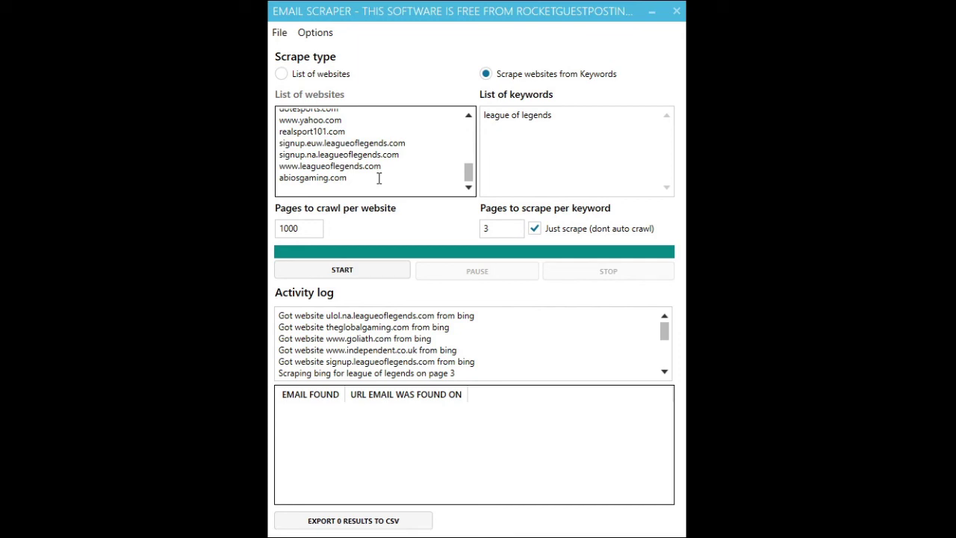
key(ctrl+a)
click(349, 158)
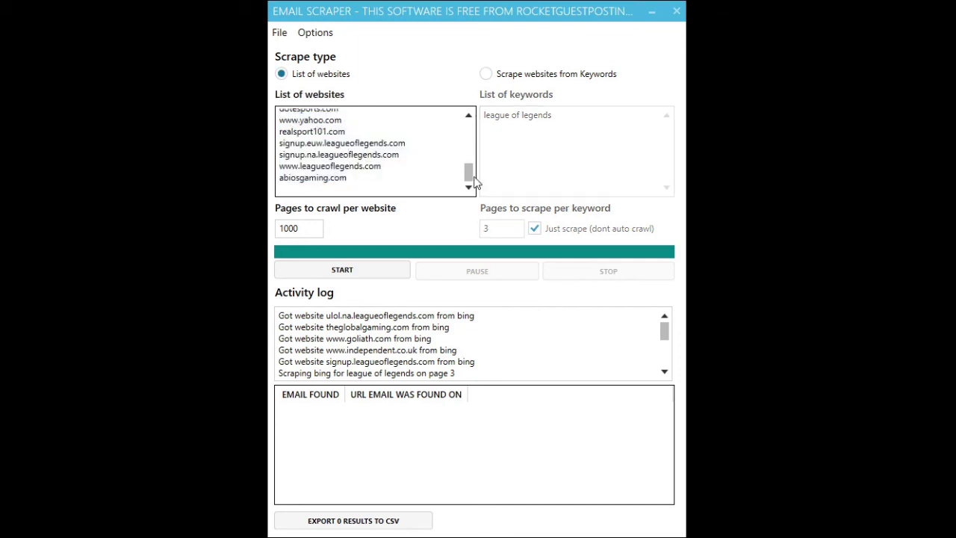
drag(468, 173, 288, 101)
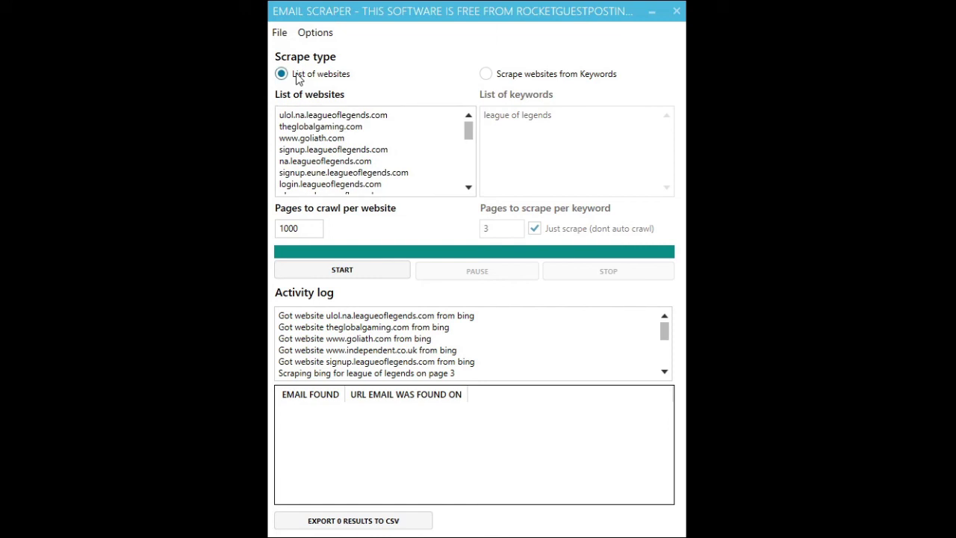
click(304, 228)
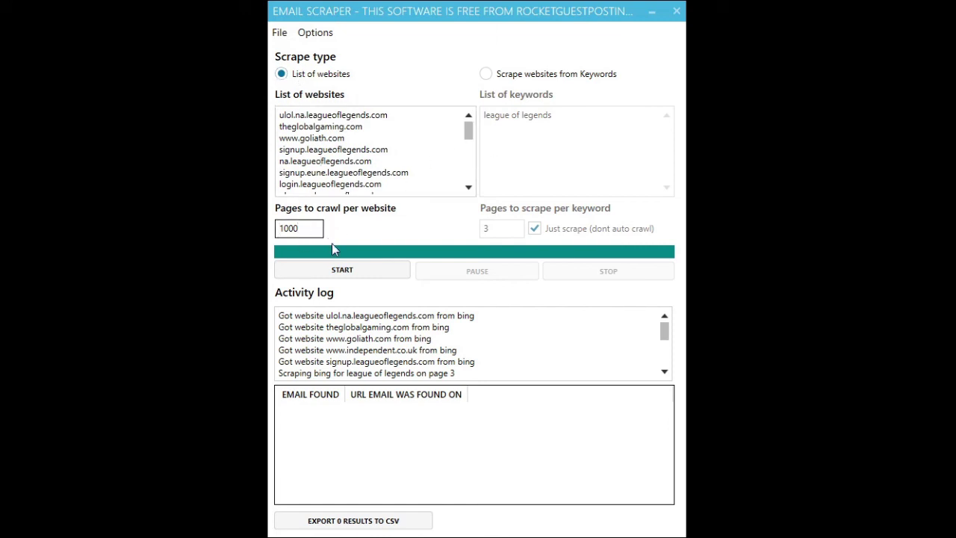
click(332, 270)
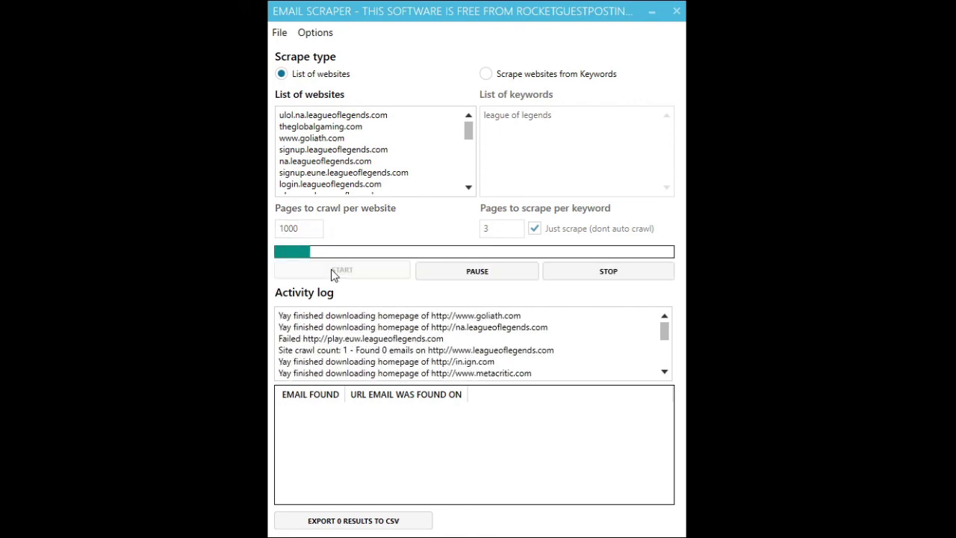